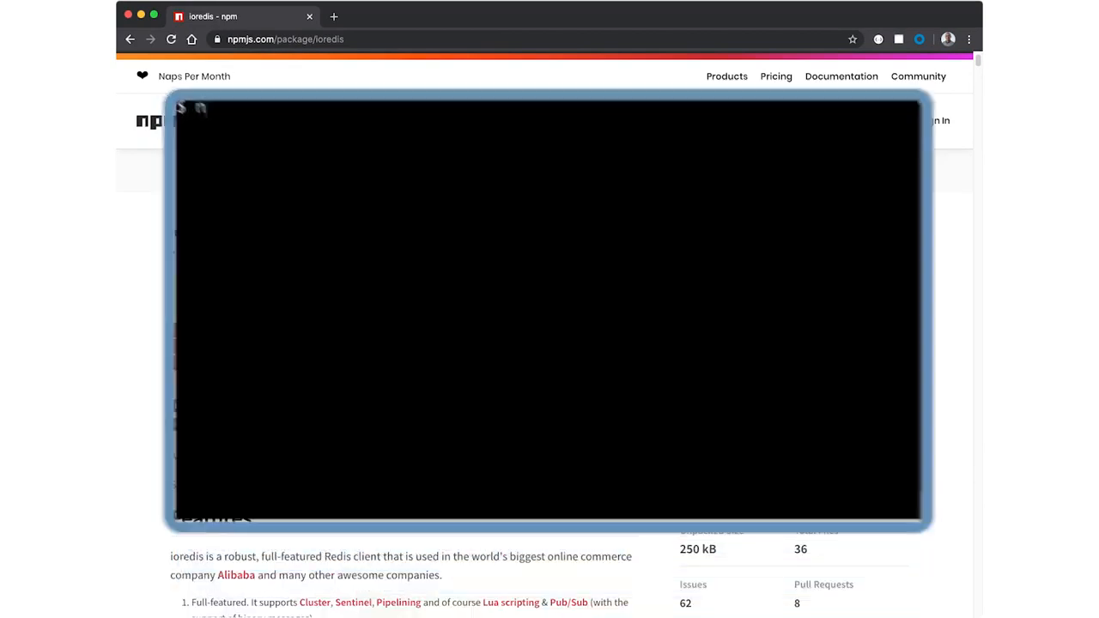
text(stall ior)
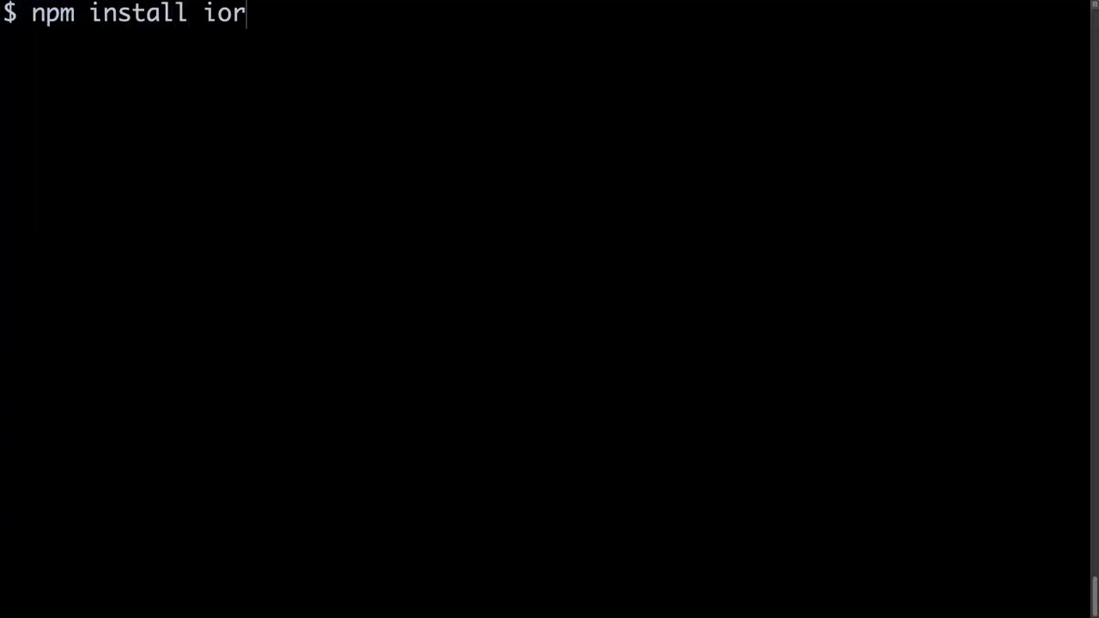
text(edis)
Run npm install ioredis in the terminal.
key(Return)
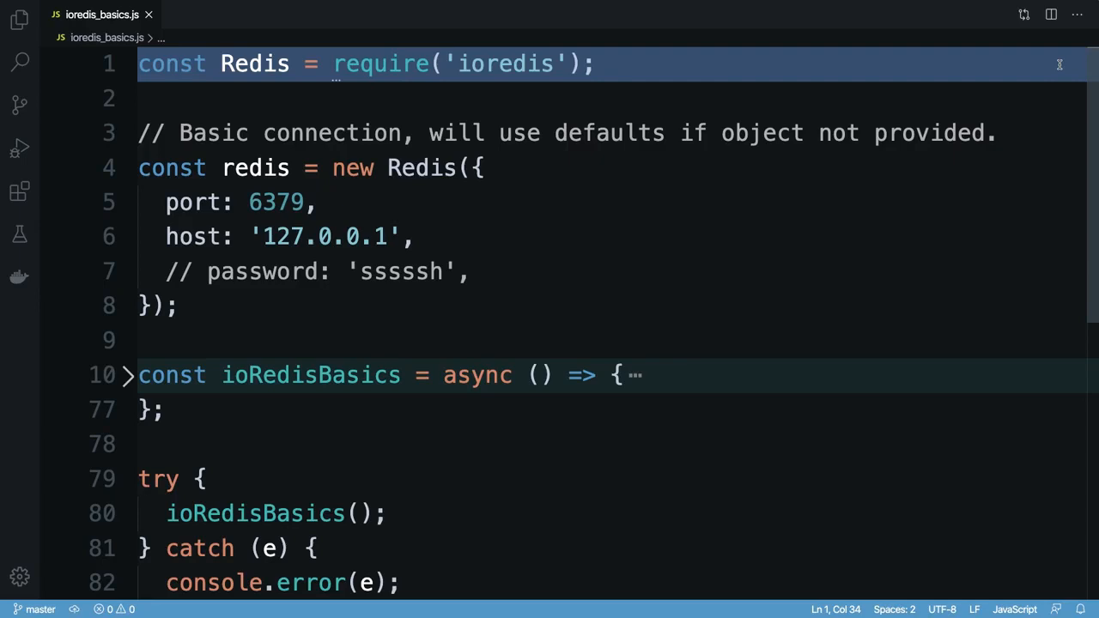
Review the Redis connection options (port 6379, host, password) in ioredis_basics.js.
click(516, 168)
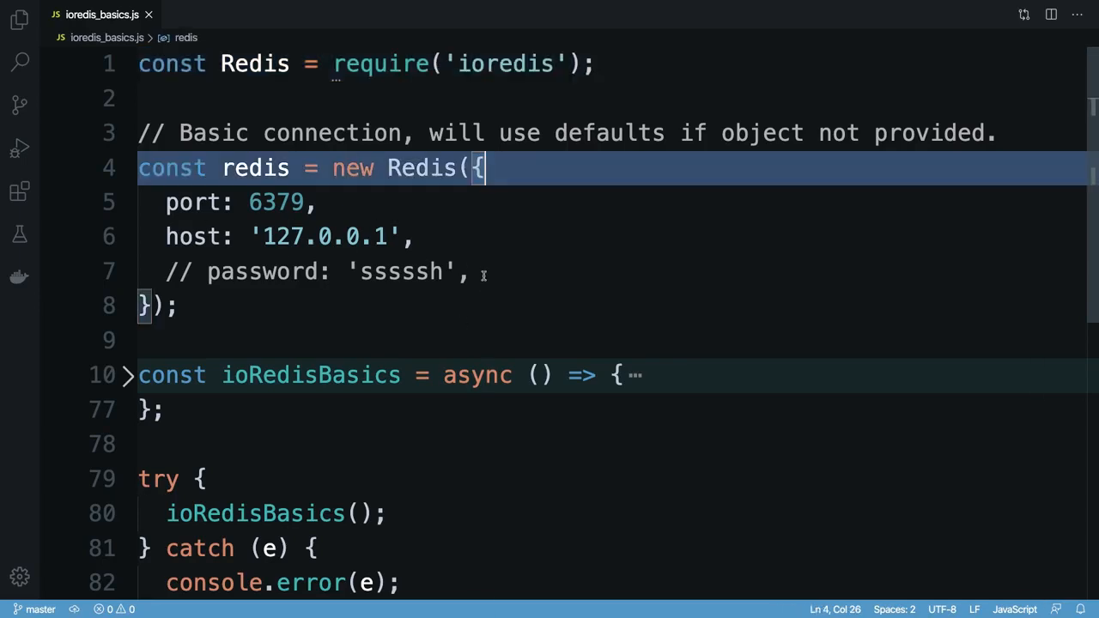
drag(484, 275, 132, 201)
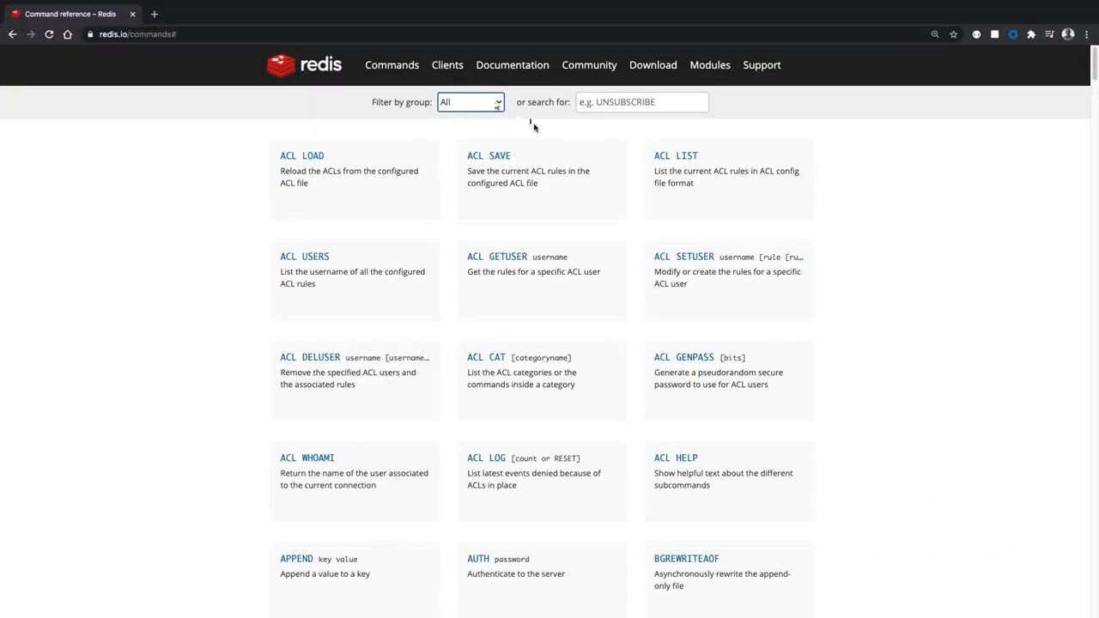
Filter redis.io commands to Hashes, then run HINCRBY mykey myfield 5 in redis-cli.
click(496, 103)
click(496, 151)
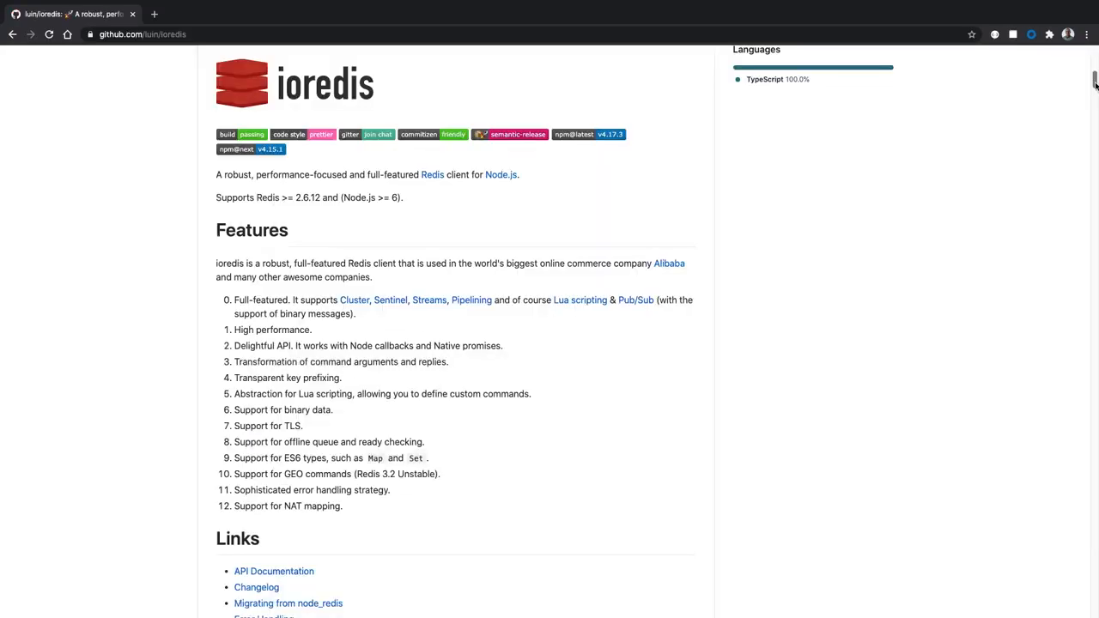
drag(1096, 81, 1095, 120)
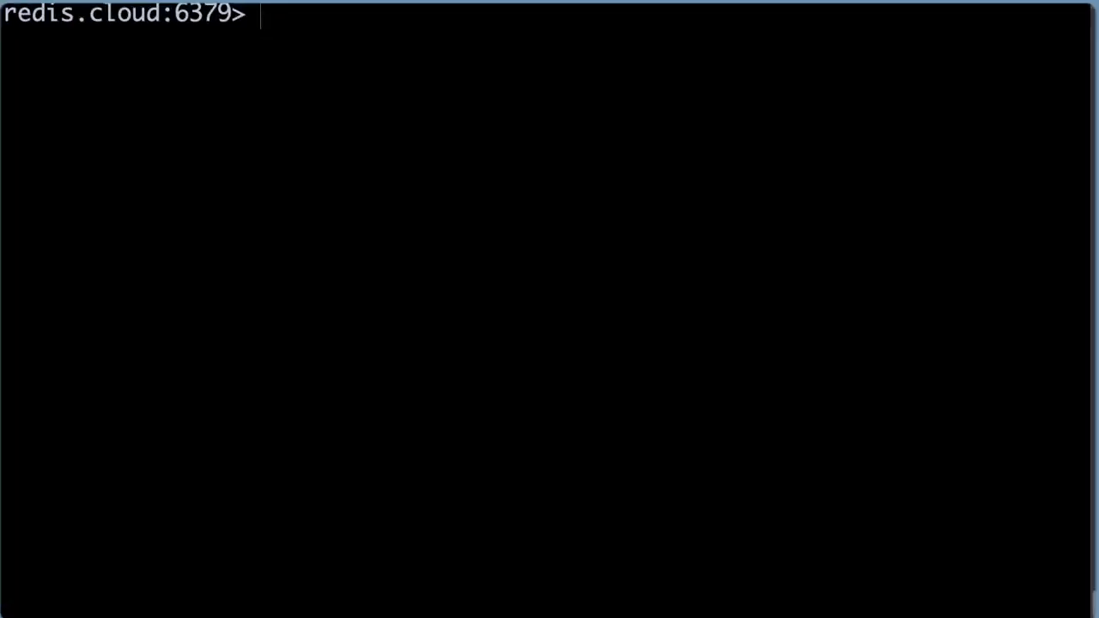
text(HINC)
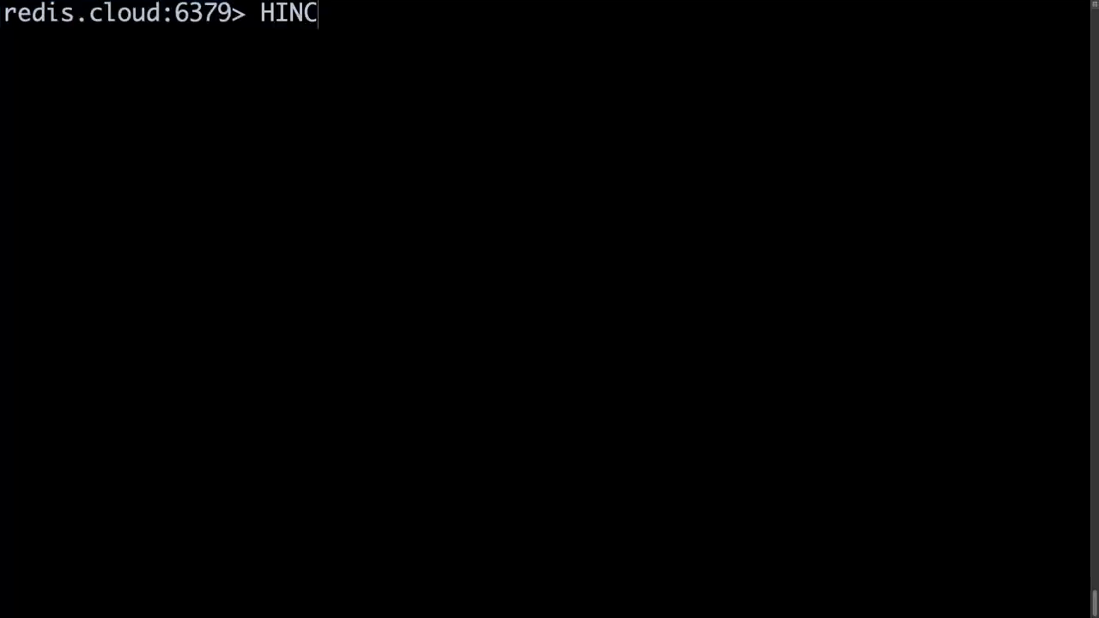
text(RBY mykey )
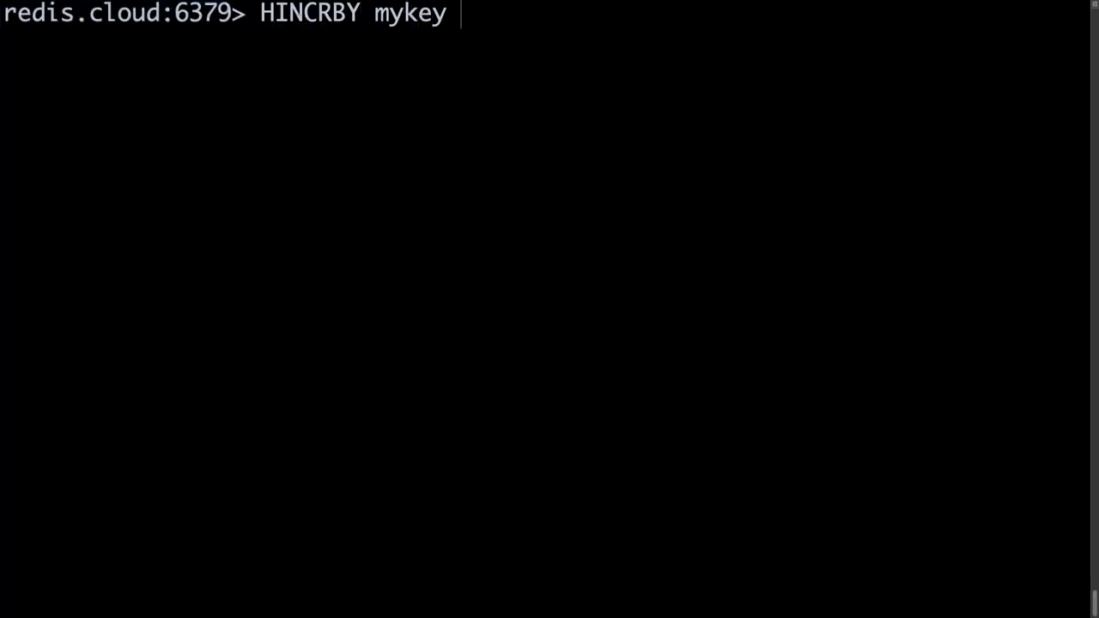
text(myfield )
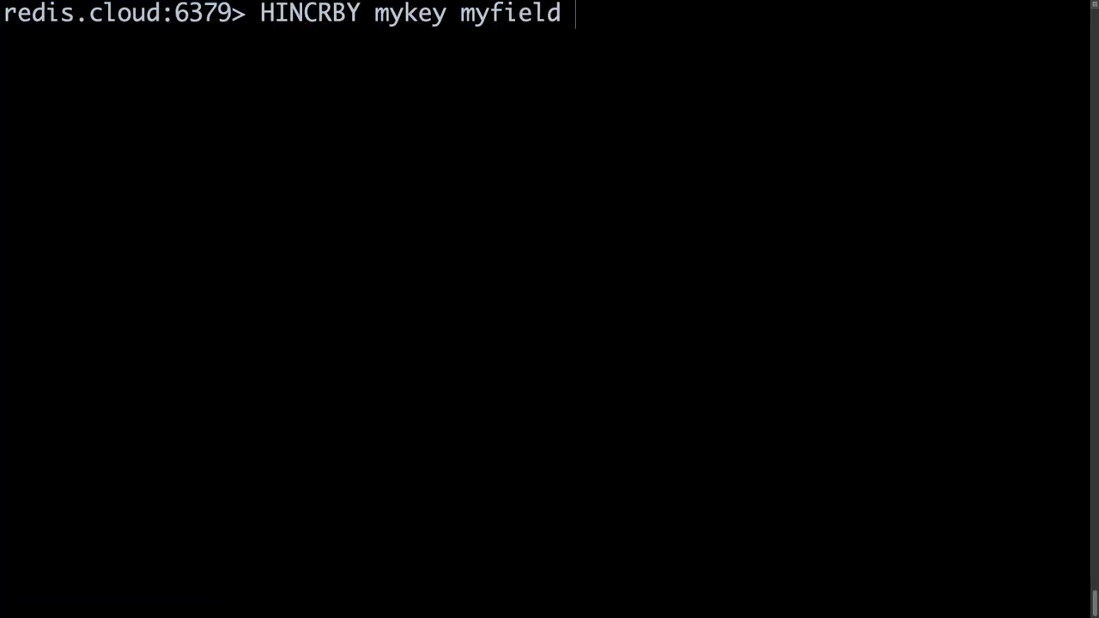
text(5)
key(Return)
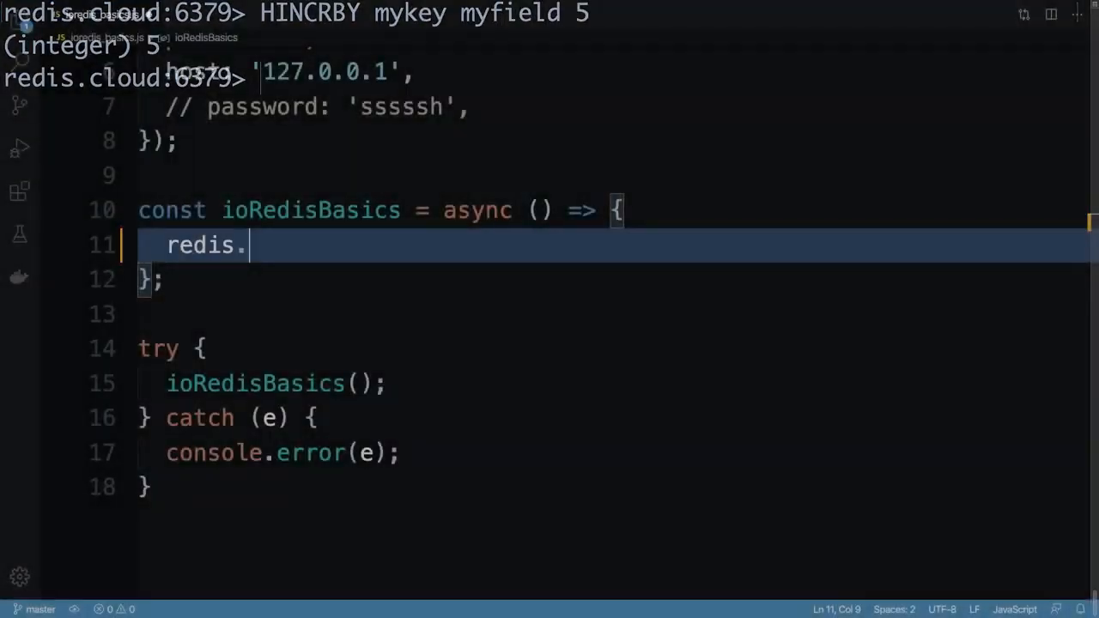
text(nhicrby(')
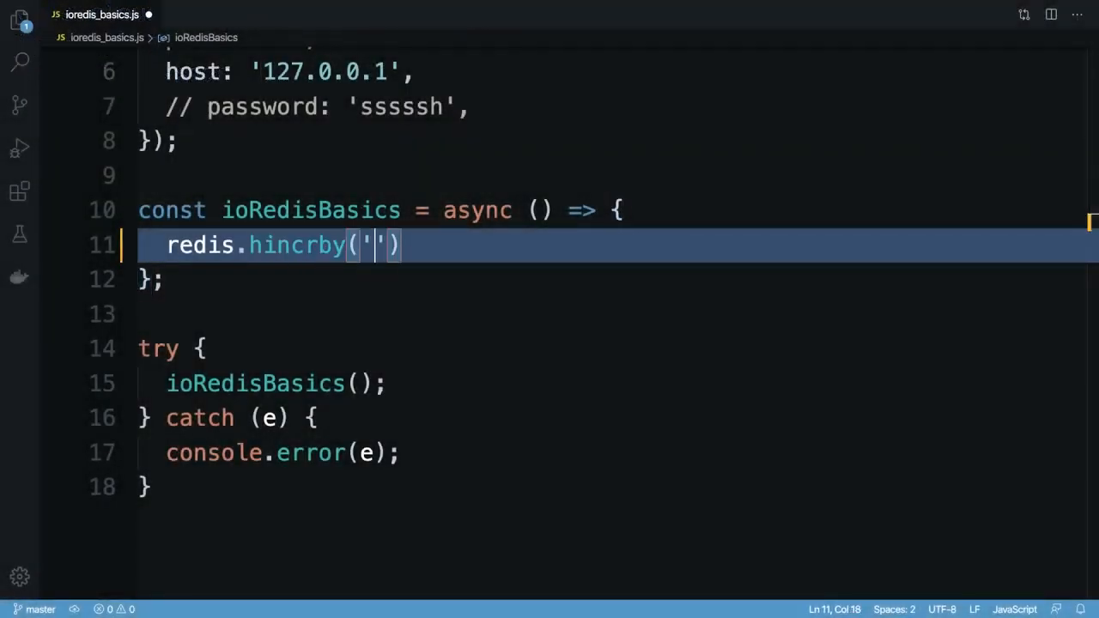
text(mykey', 'my)
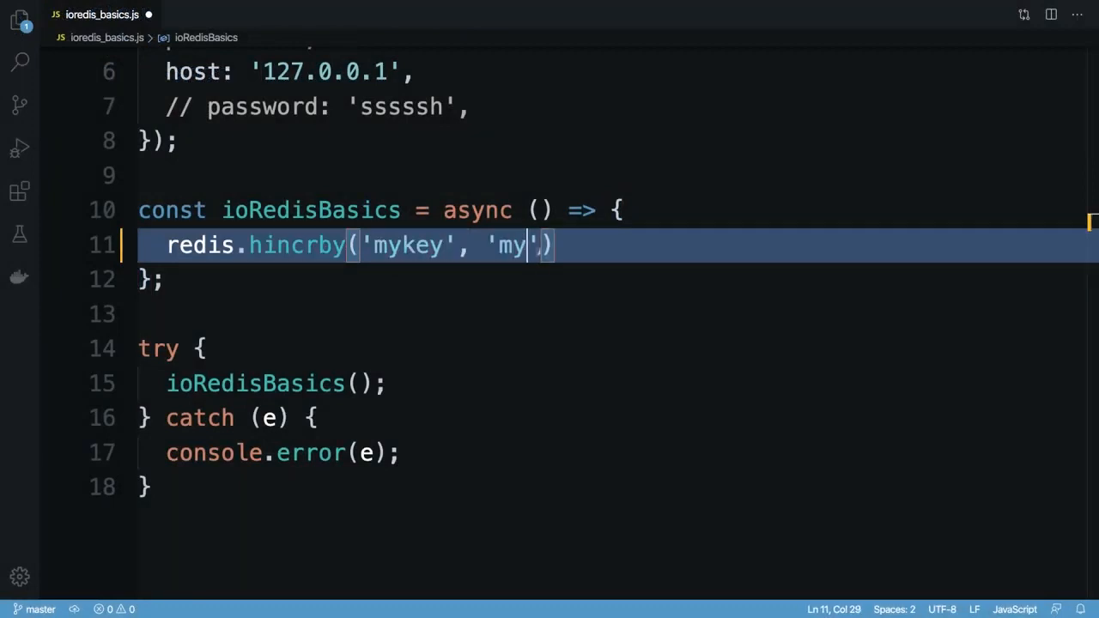
text(field', 5)
Add a line logging the results inside the hincrby callback.
key(End)
text(;)
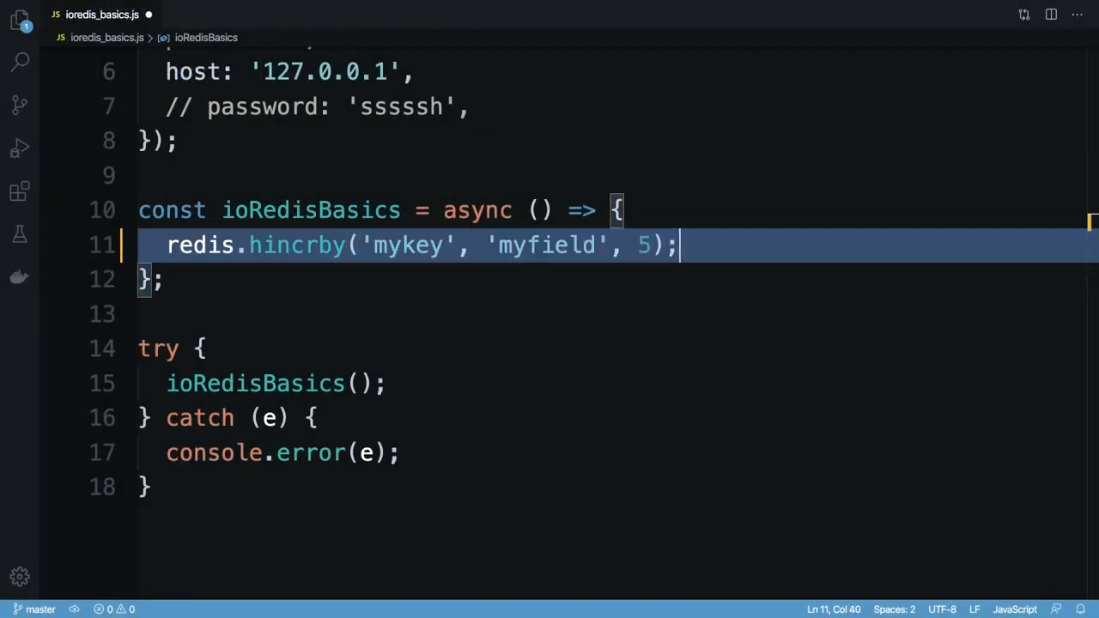
text(function)
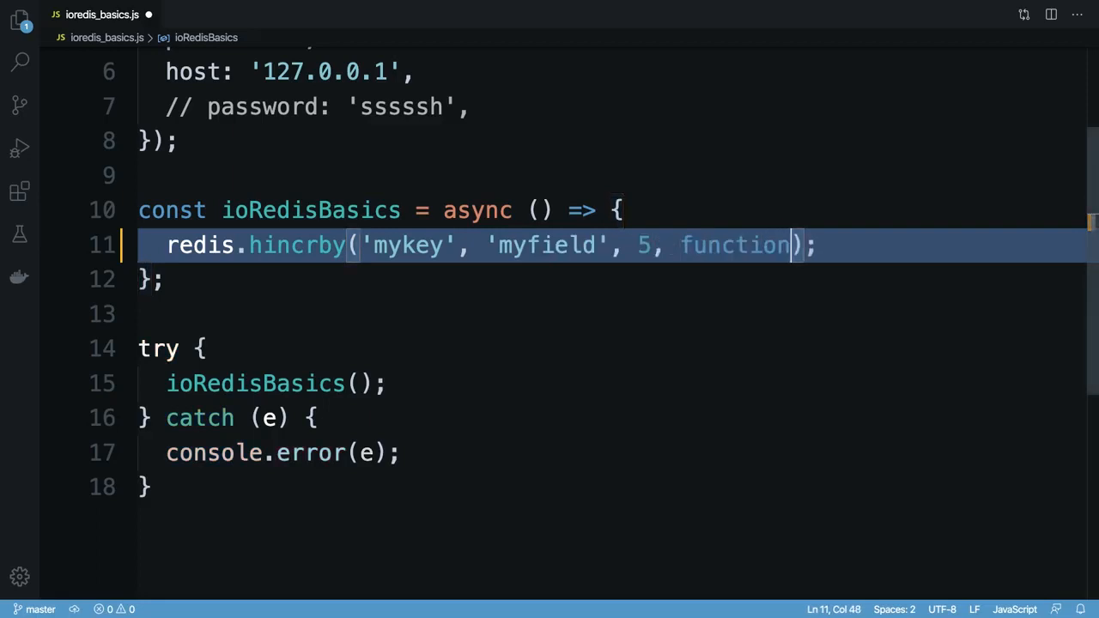
text( (err, results)
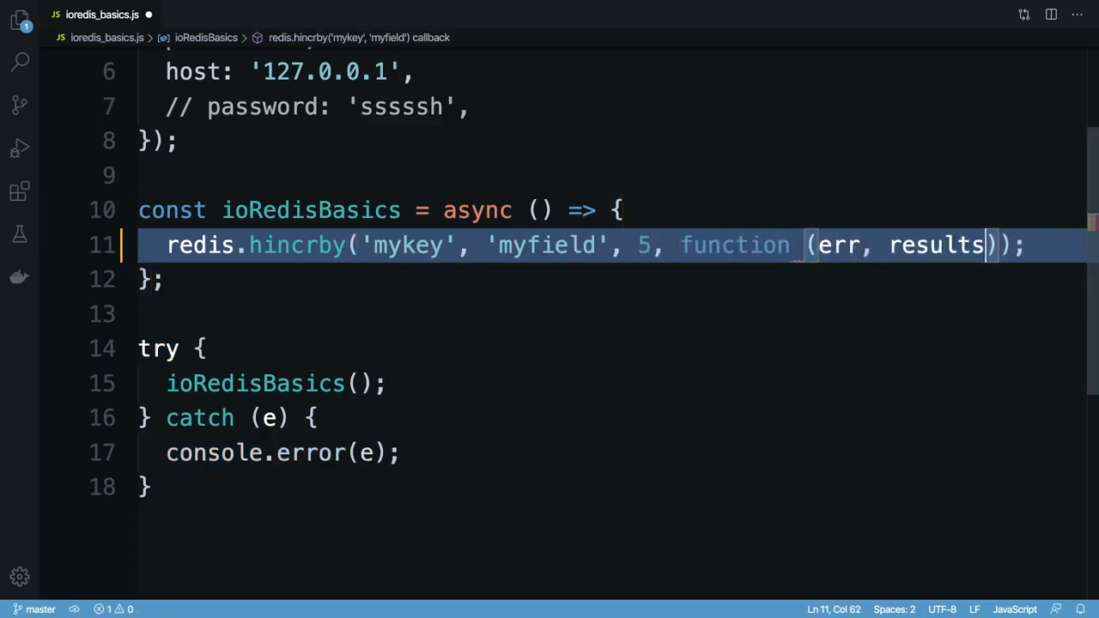
key(Right)
text({)
key(Return)
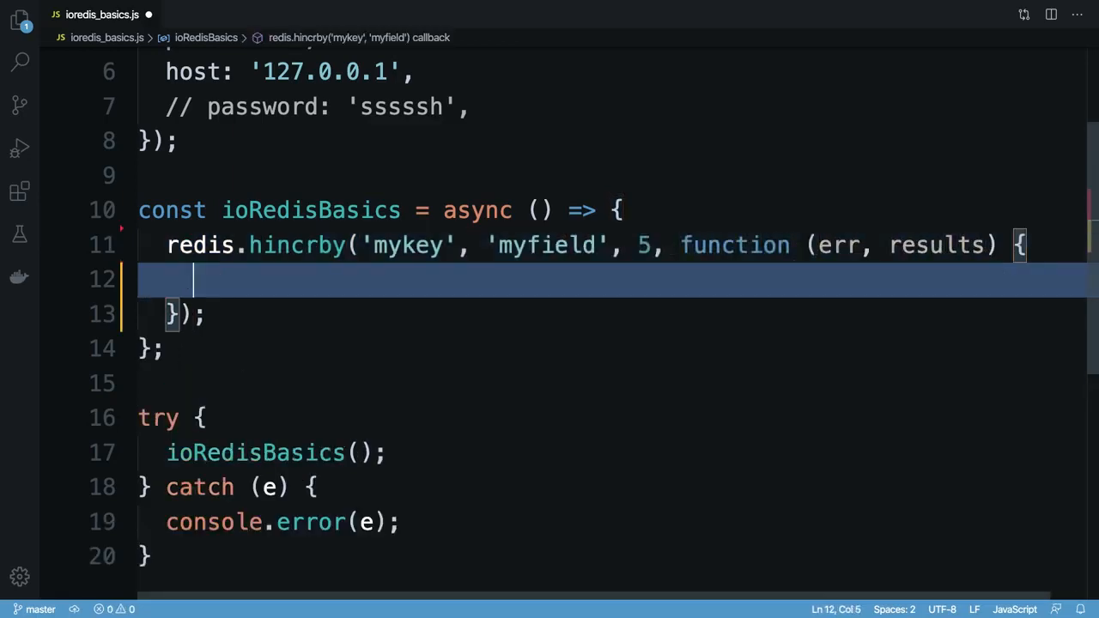
text(console.log()
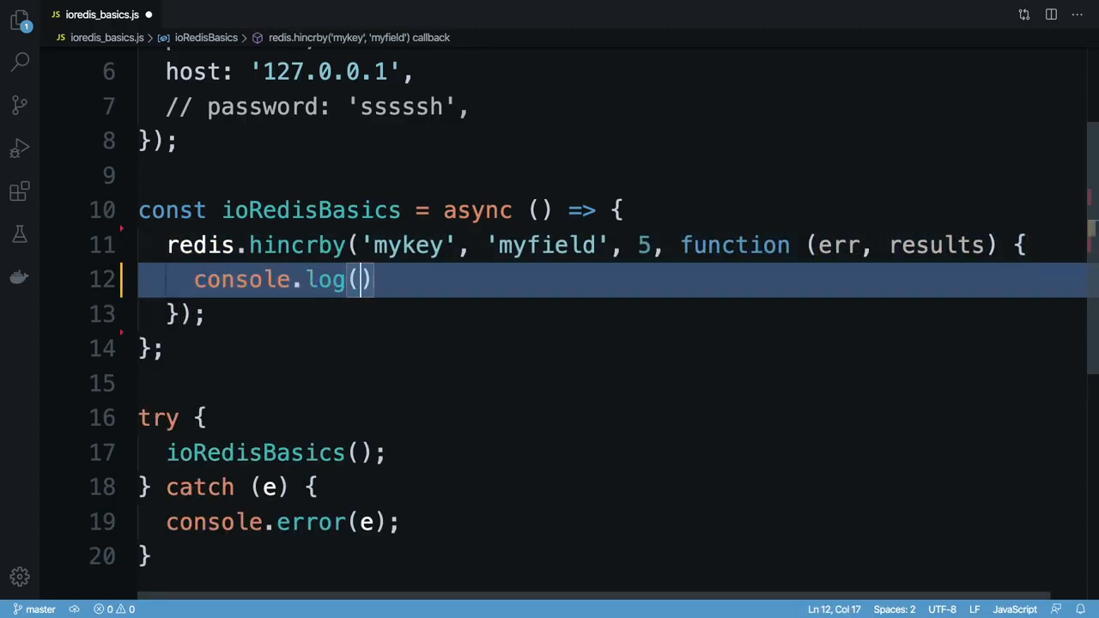
text(results)
key(Right)
text(;)
Remove the hincrby callback so the result can be awaited instead.
drag(656, 245, 181, 314)
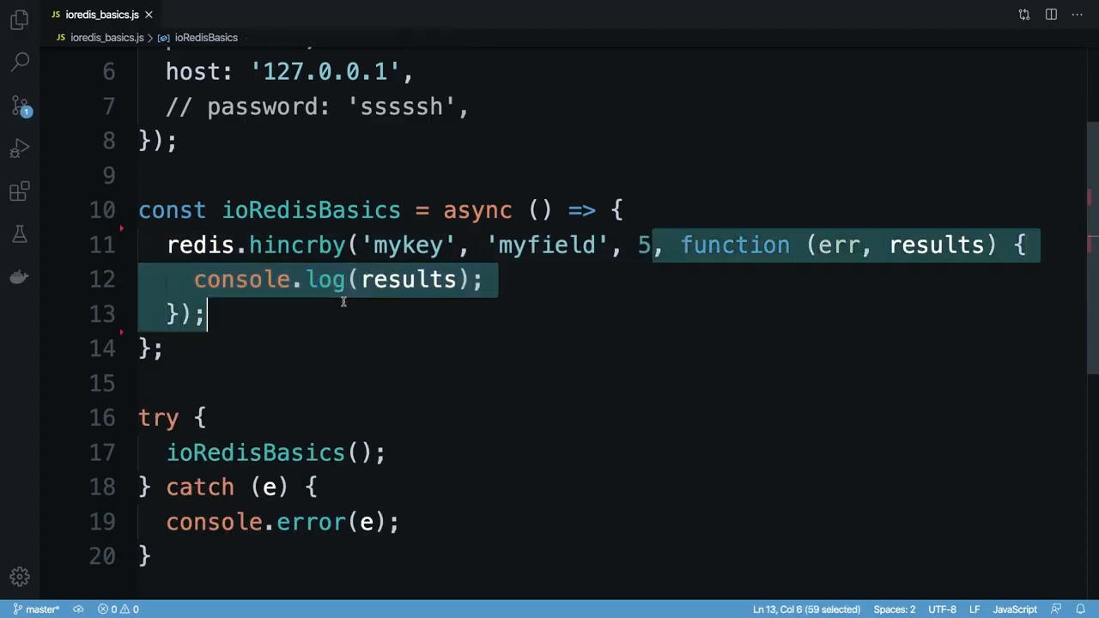
key(BackSpace)
text(;)
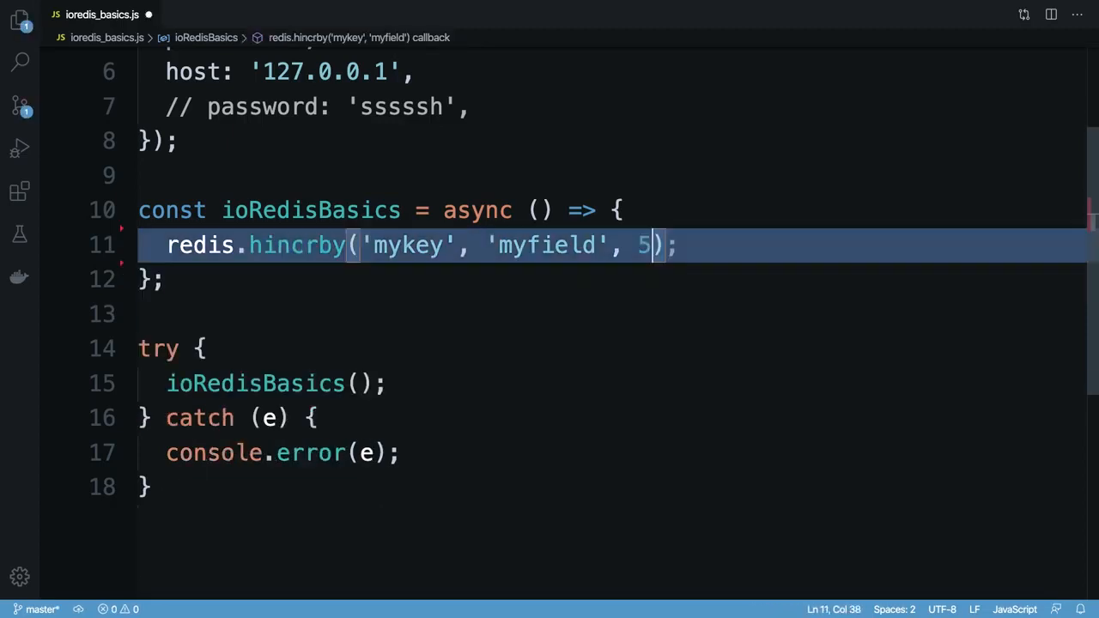
key(Home)
text(const )
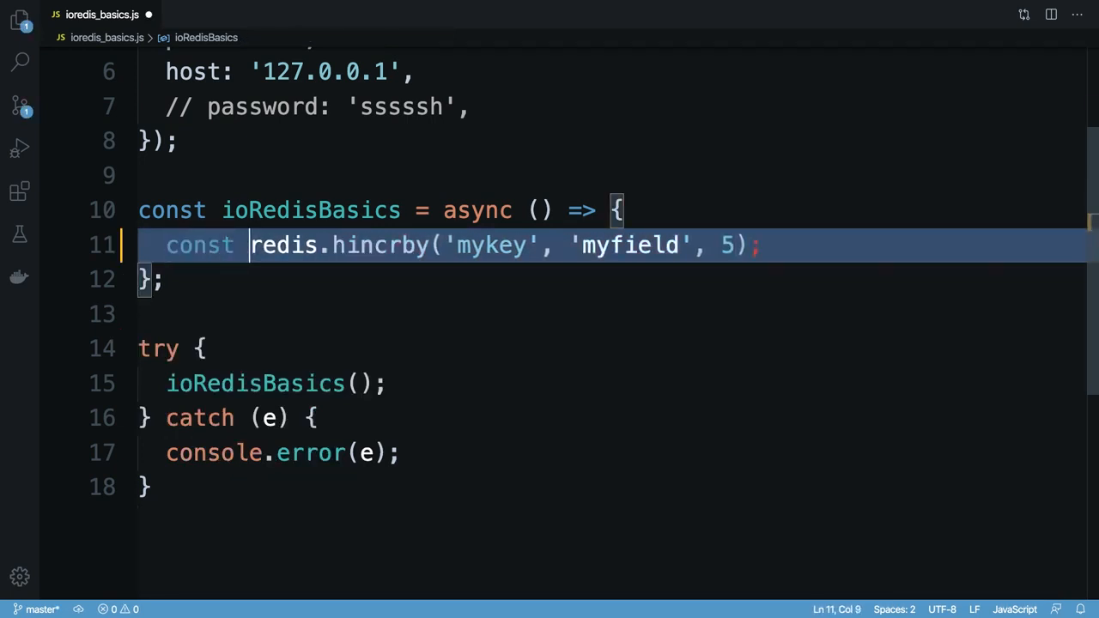
text(results = awa)
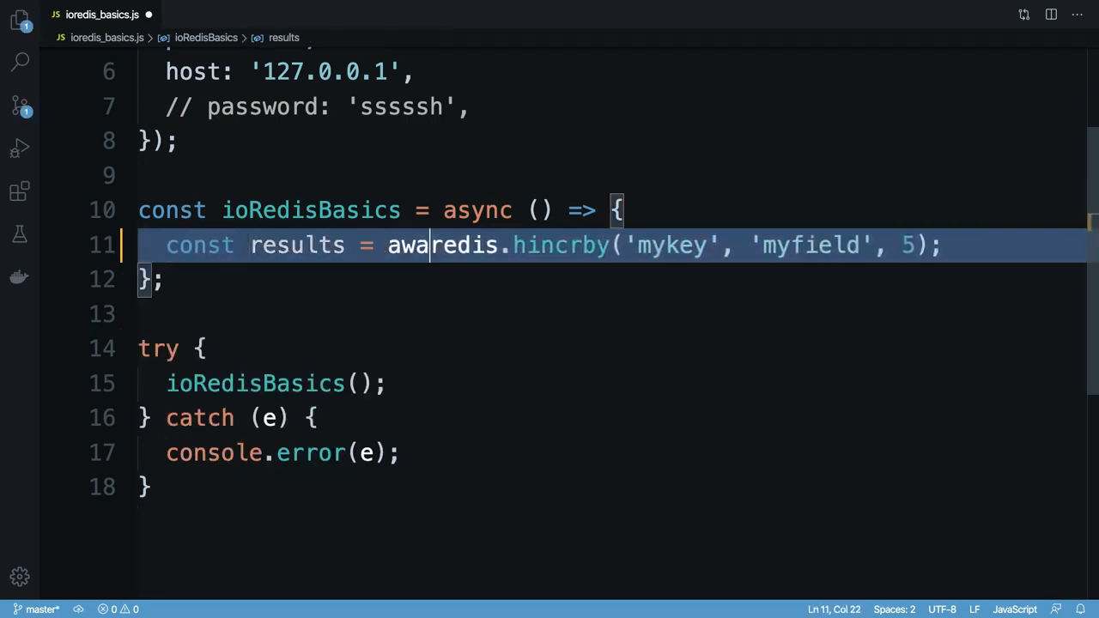
text(it)
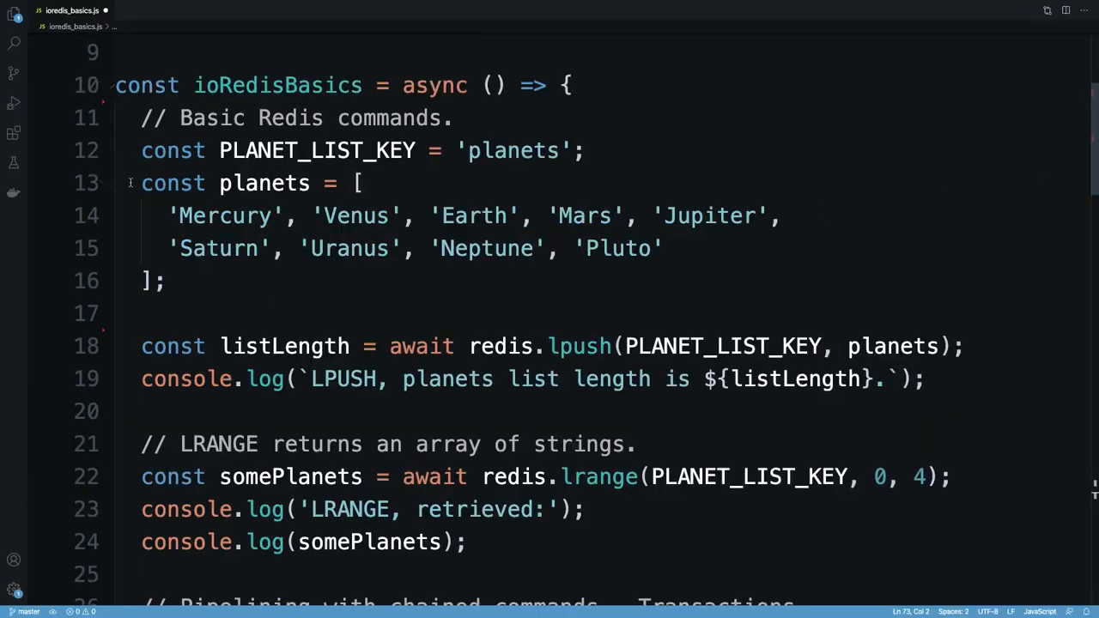
Highlight the planets array and lpush call, then run the script in the terminal.
drag(141, 183, 165, 281)
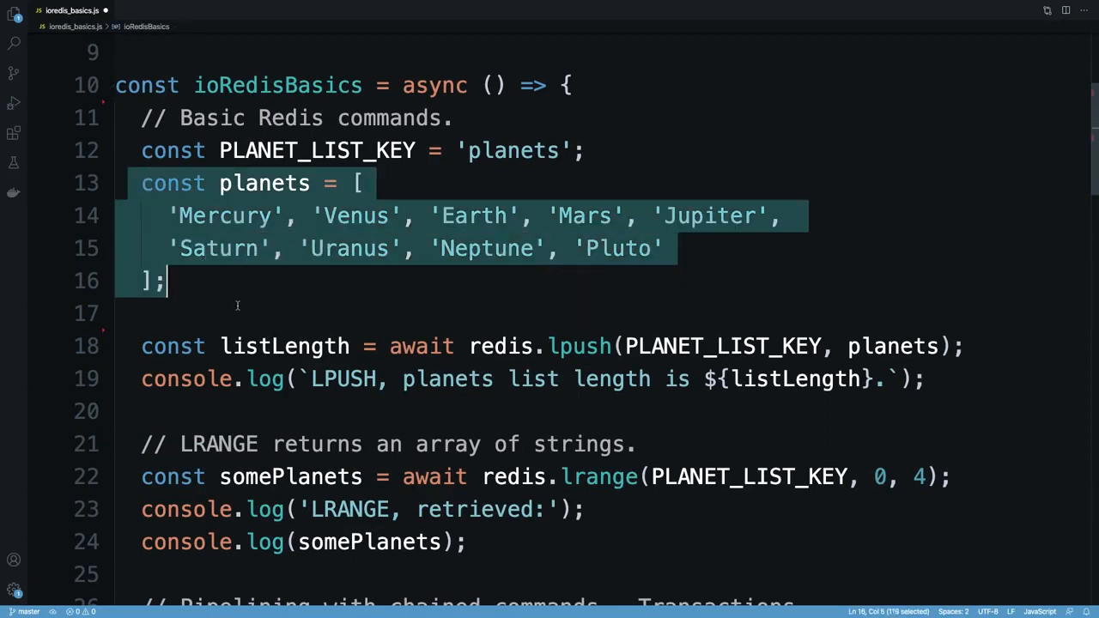
drag(141, 346, 967, 346)
text(node ioredis_basics.js)
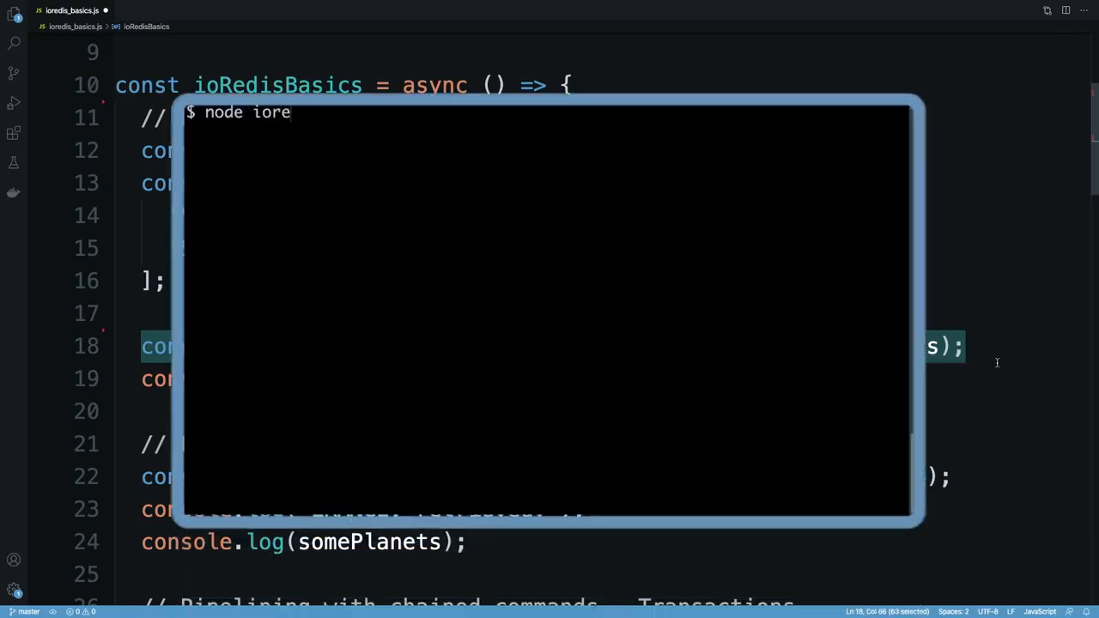
key(Return)
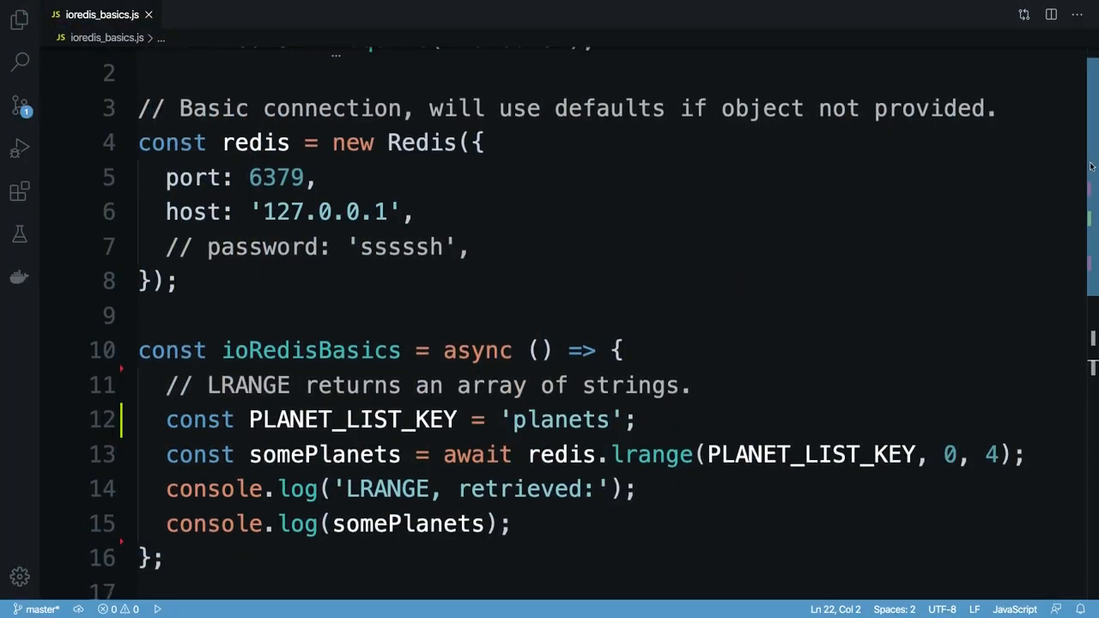
drag(1090, 165, 1084, 233)
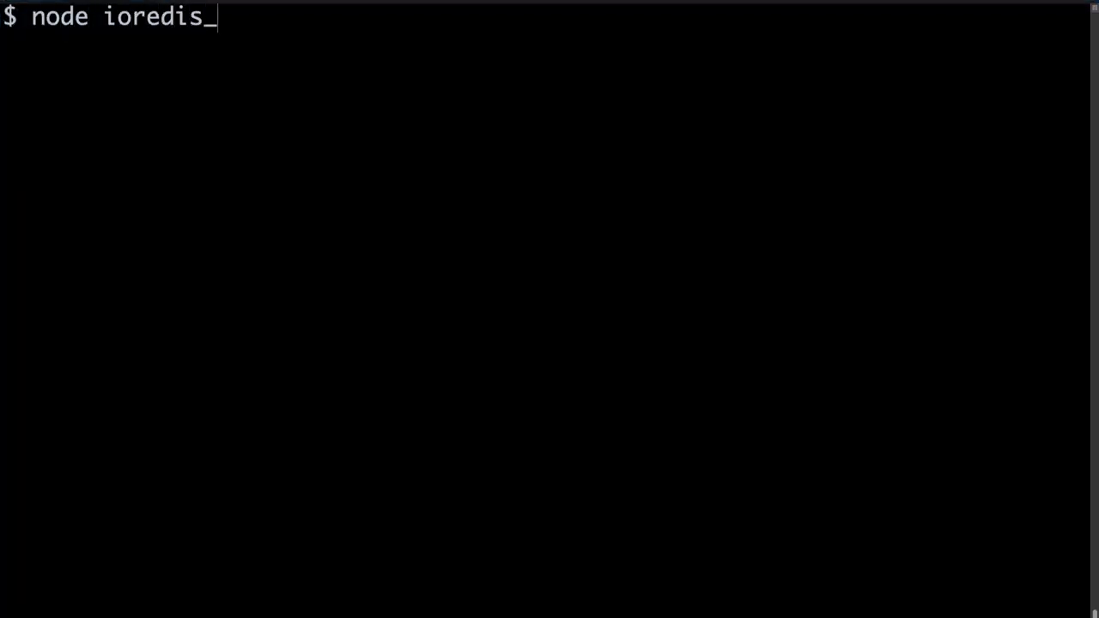
text(basics.js)
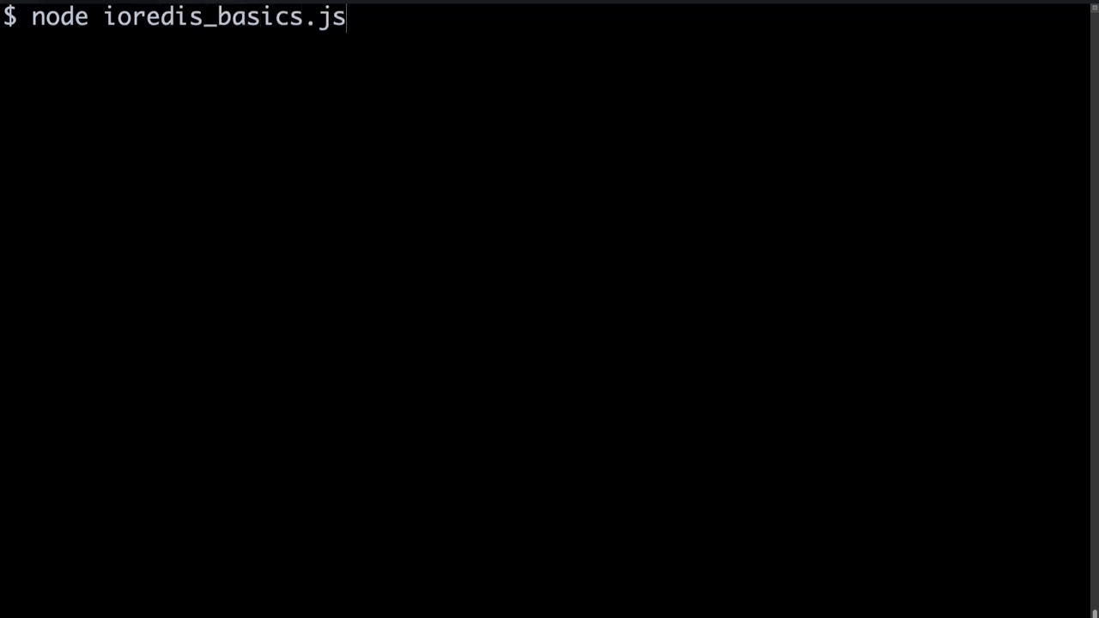
Run node ioredis_basics.js to print the LRANGE planets output.
key(Return)
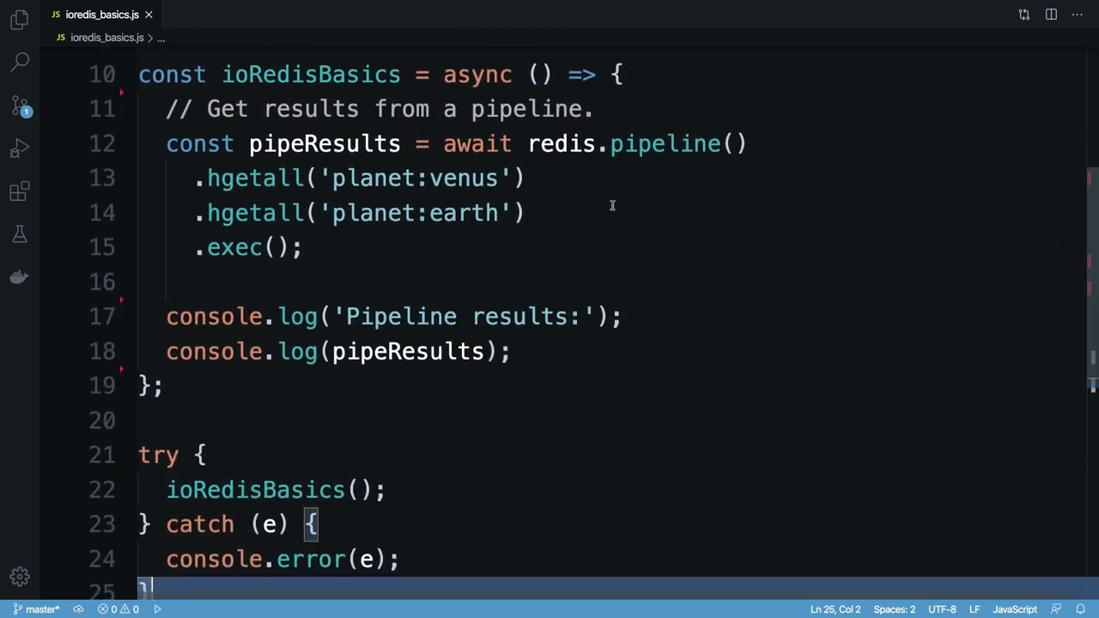
click(512, 177)
text(, functi)
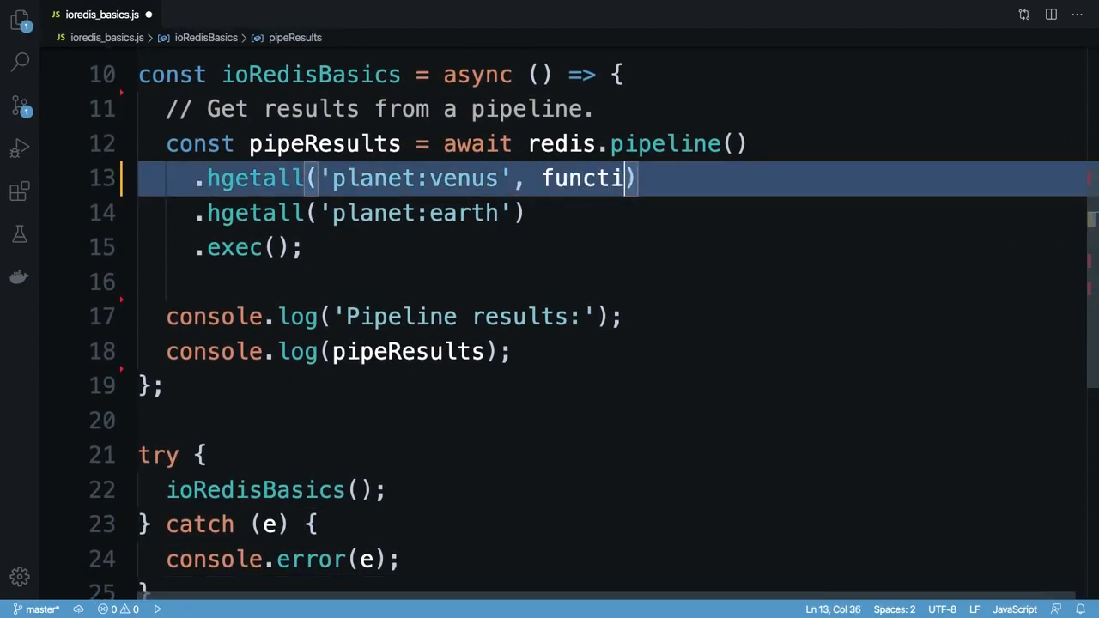
text(on (err, results)
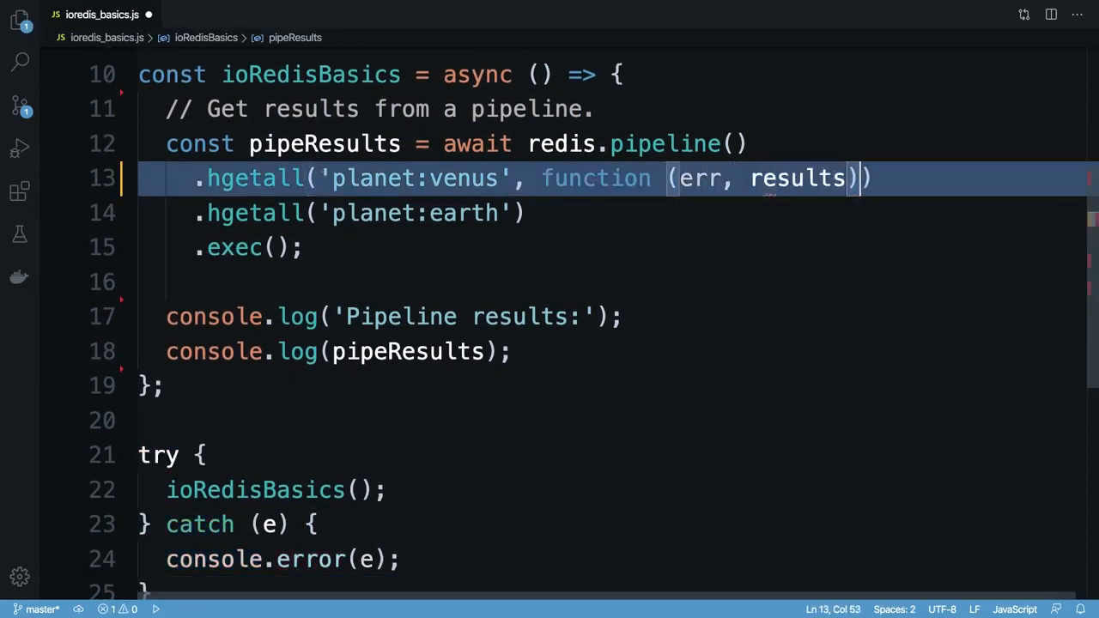
text() {)
key(Return)
text(// code....)
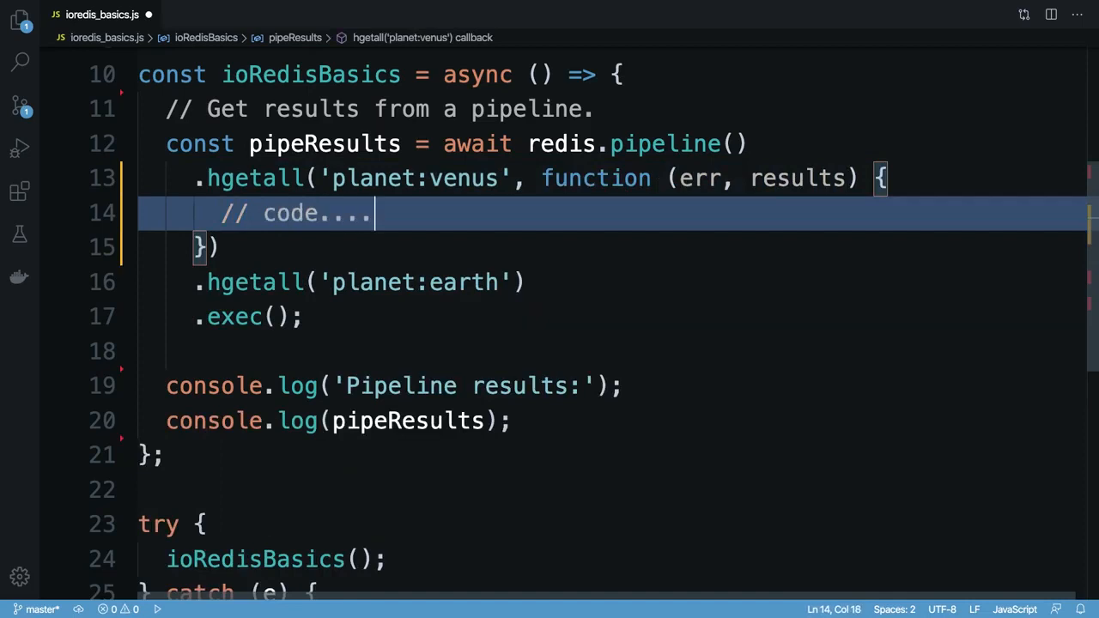
drag(512, 178, 219, 247)
key(BackSpace)
click(340, 277)
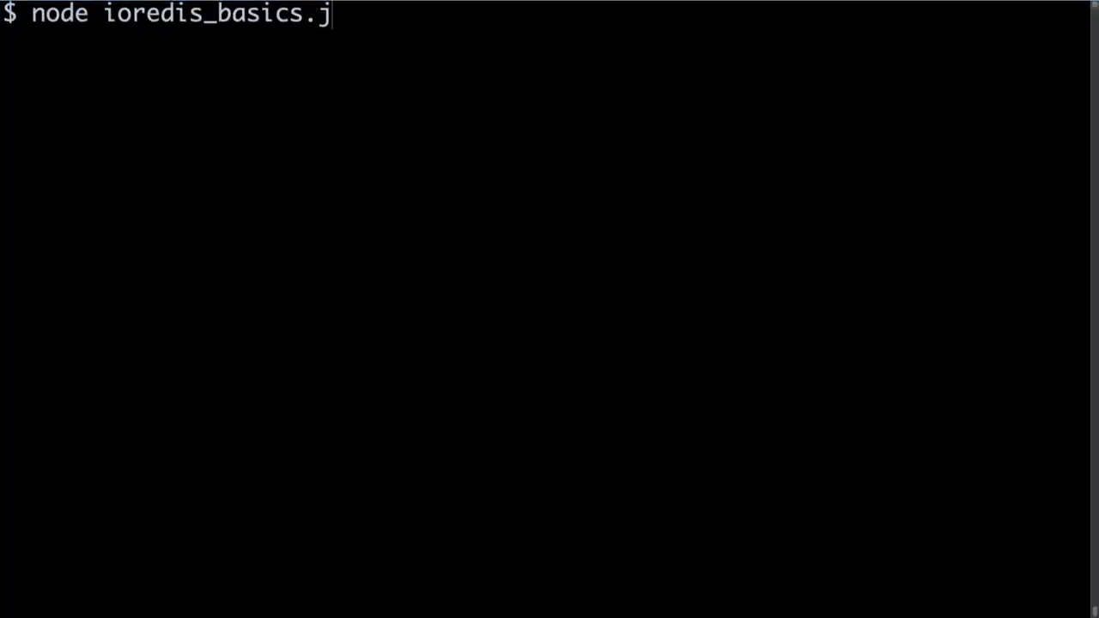
text(s_basics.j)
Run node ioredis_basics.js to print the Venus and Earth pipeline results.
key(Return)
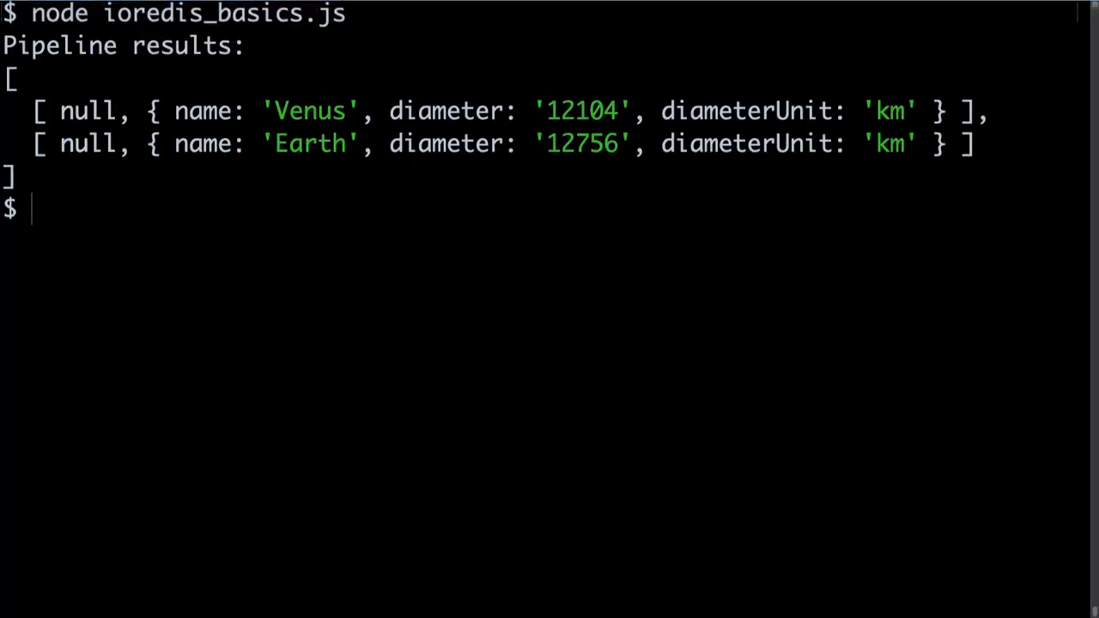